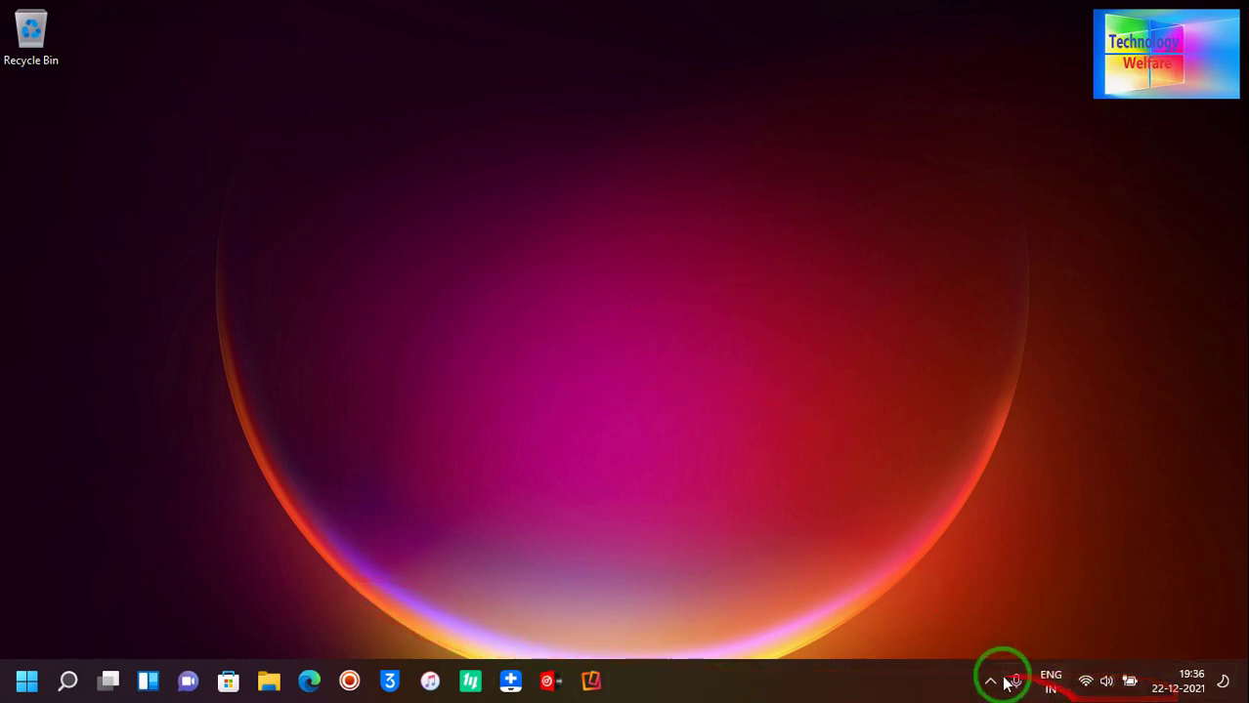
- Launch FonePaw from the second page of pinned apps in the Start menu
left_click(27, 688)
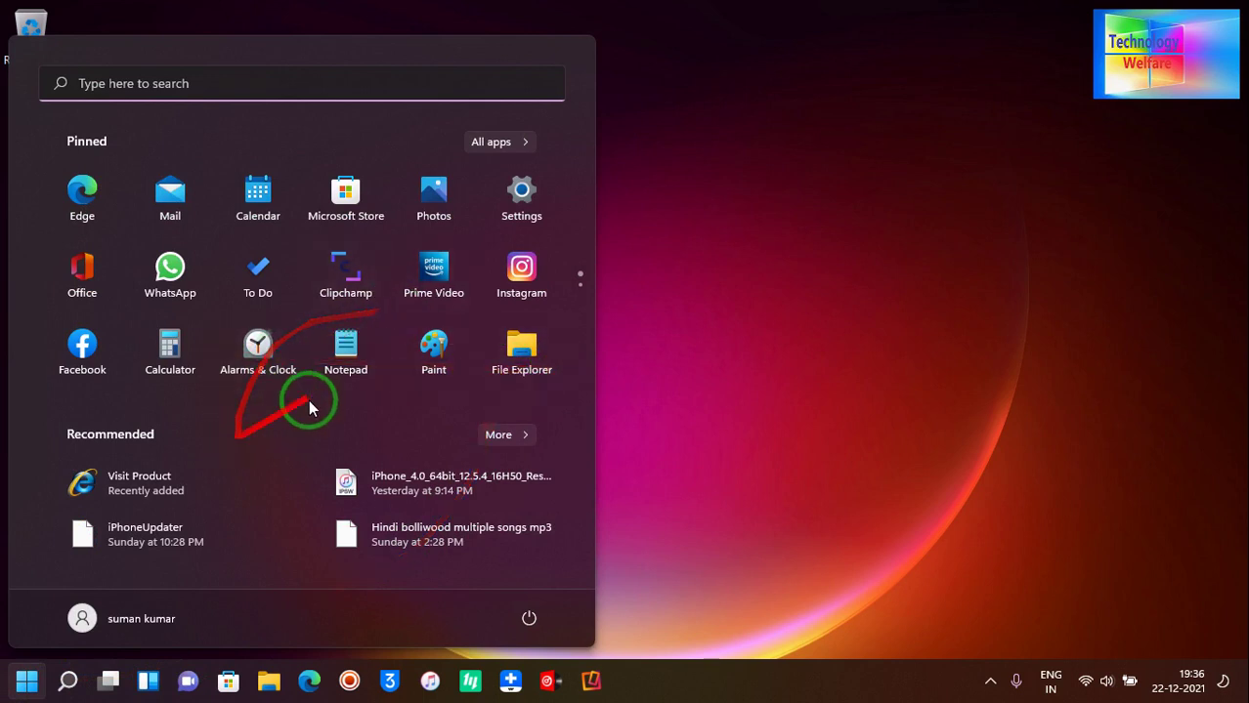
scroll(479, 293, "down", 1)
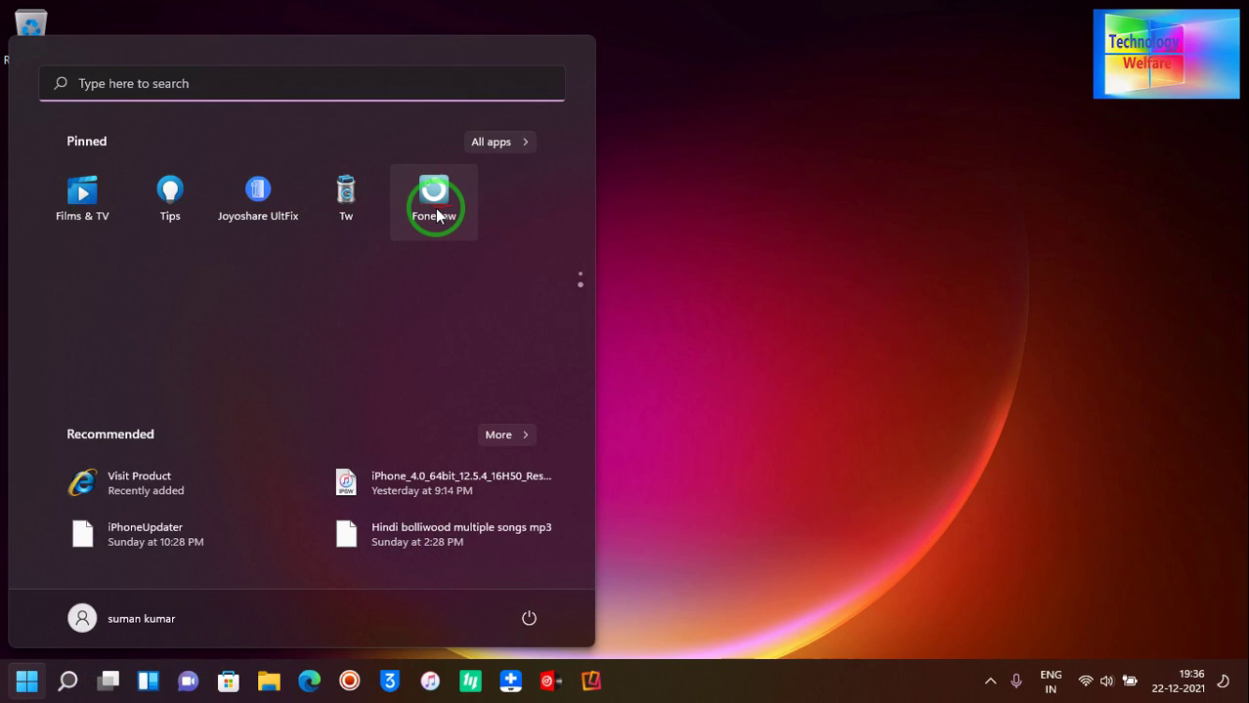
left_click(436, 215)
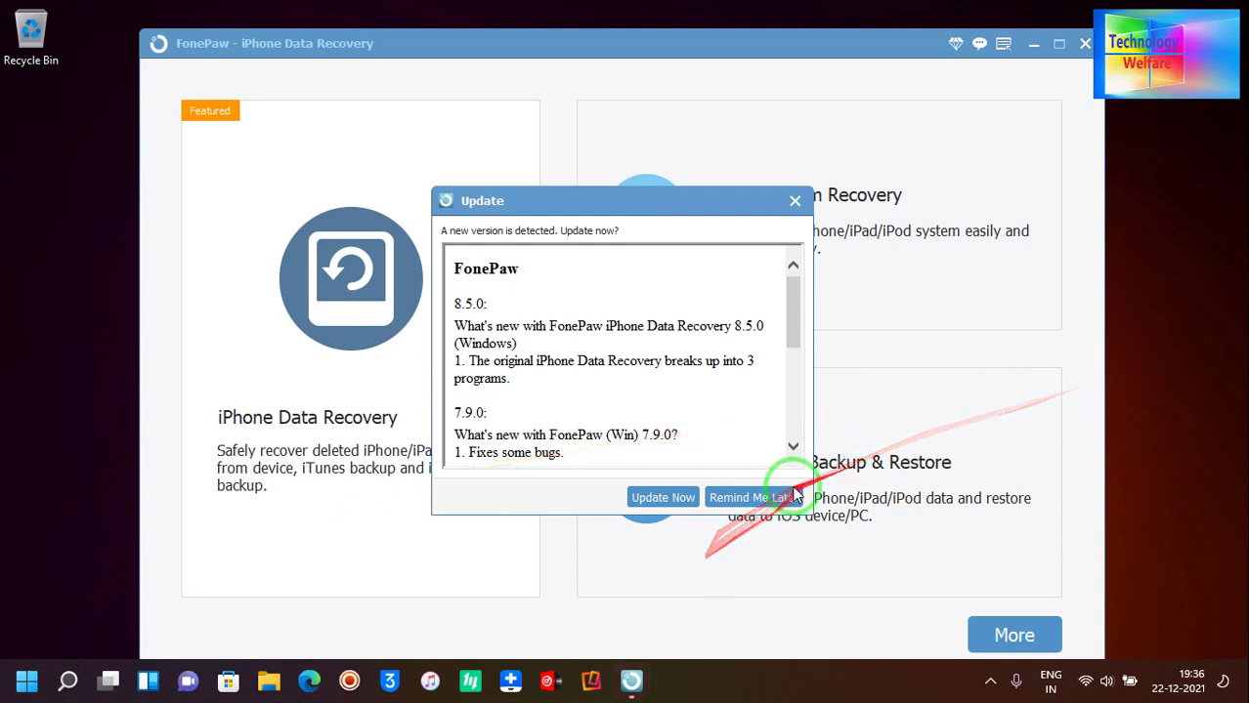
- Postpone the update with Remind Me Later, move the window higher, and open iOS System Recovery
left_click(753, 497)
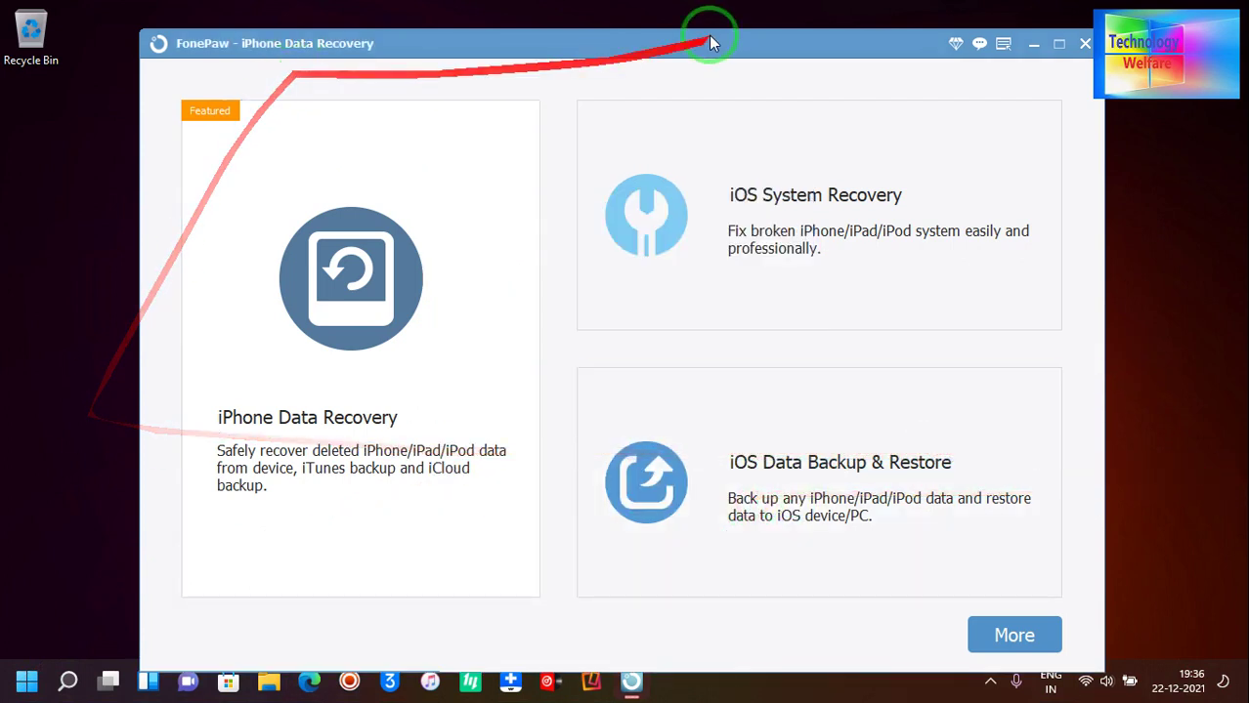
left_click_drag(708, 37, 702, 20)
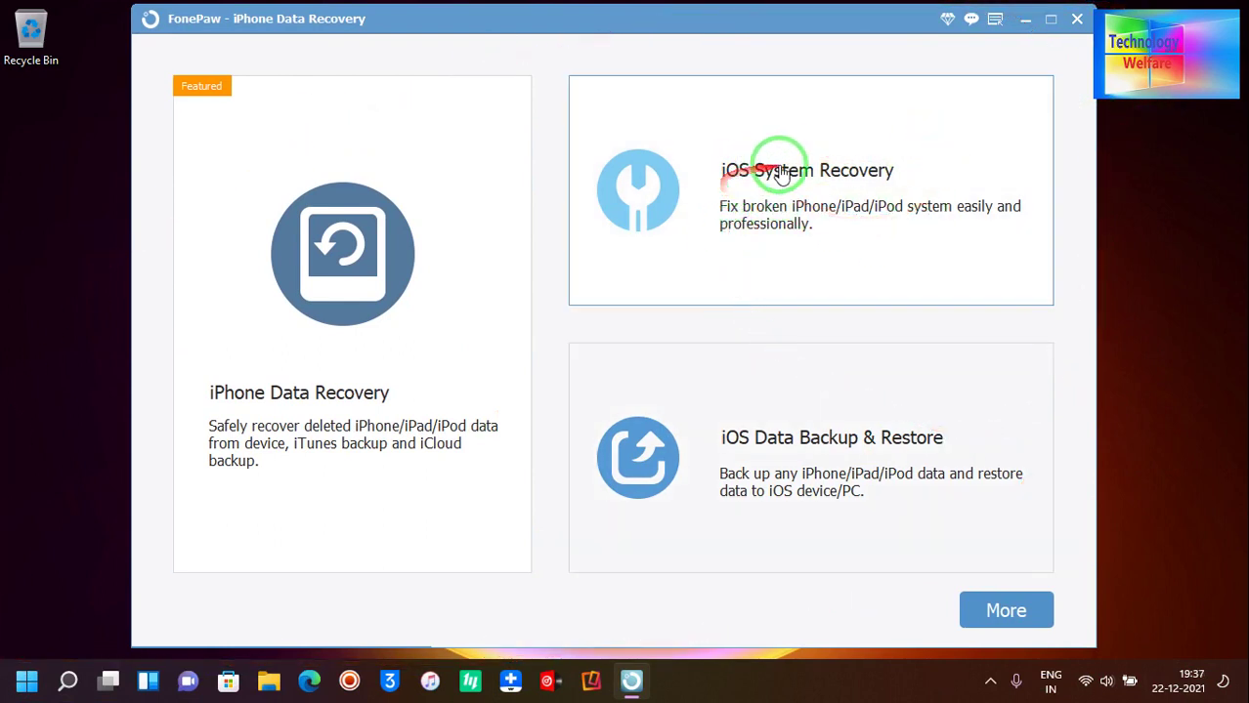
left_click(826, 189)
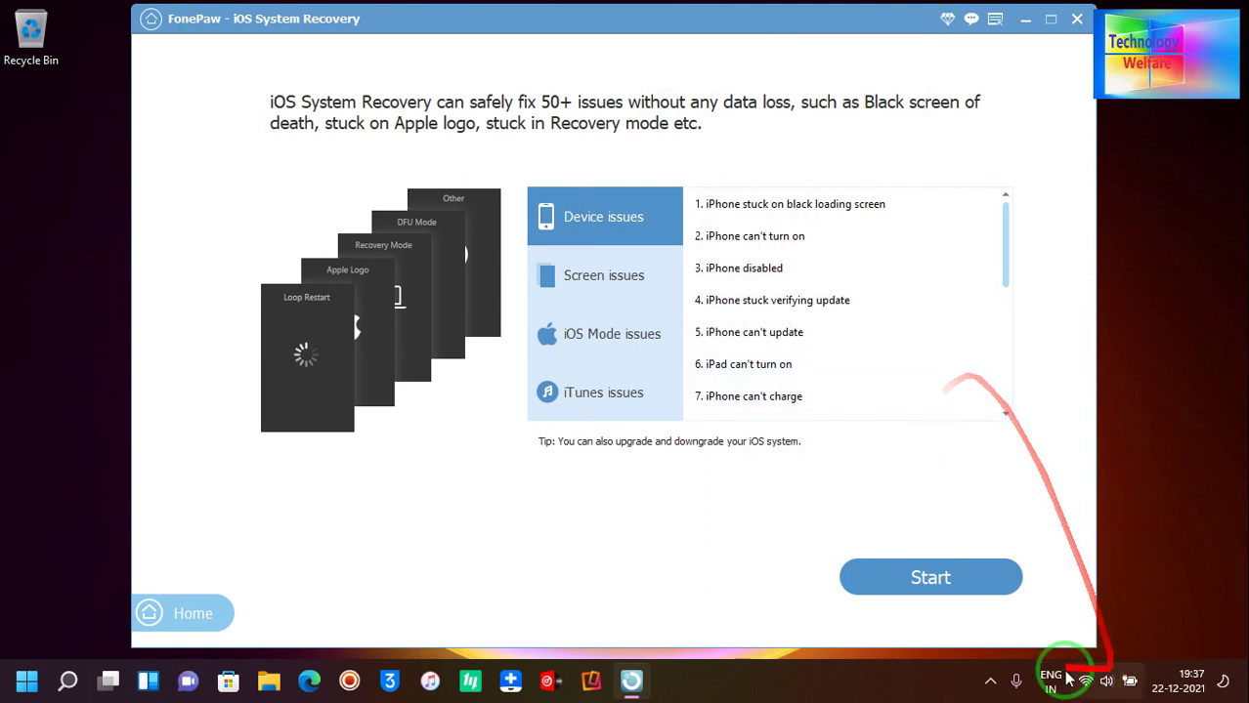
left_click(926, 585)
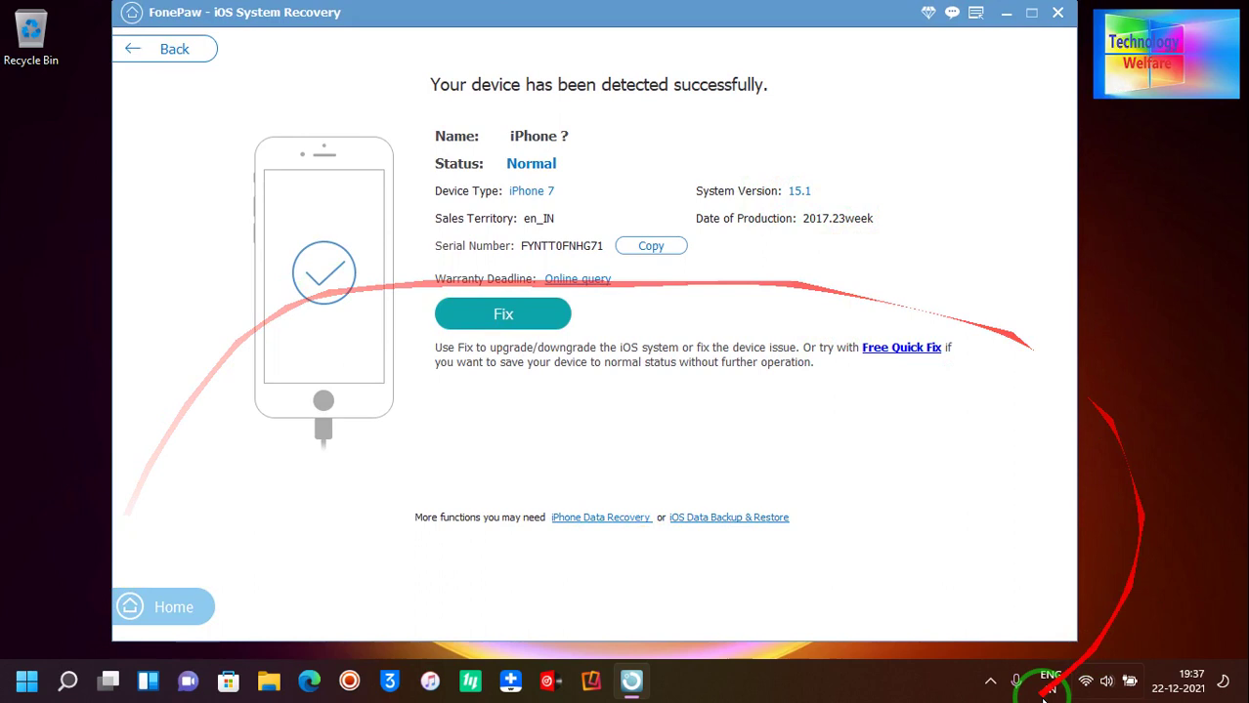
left_click(500, 317)
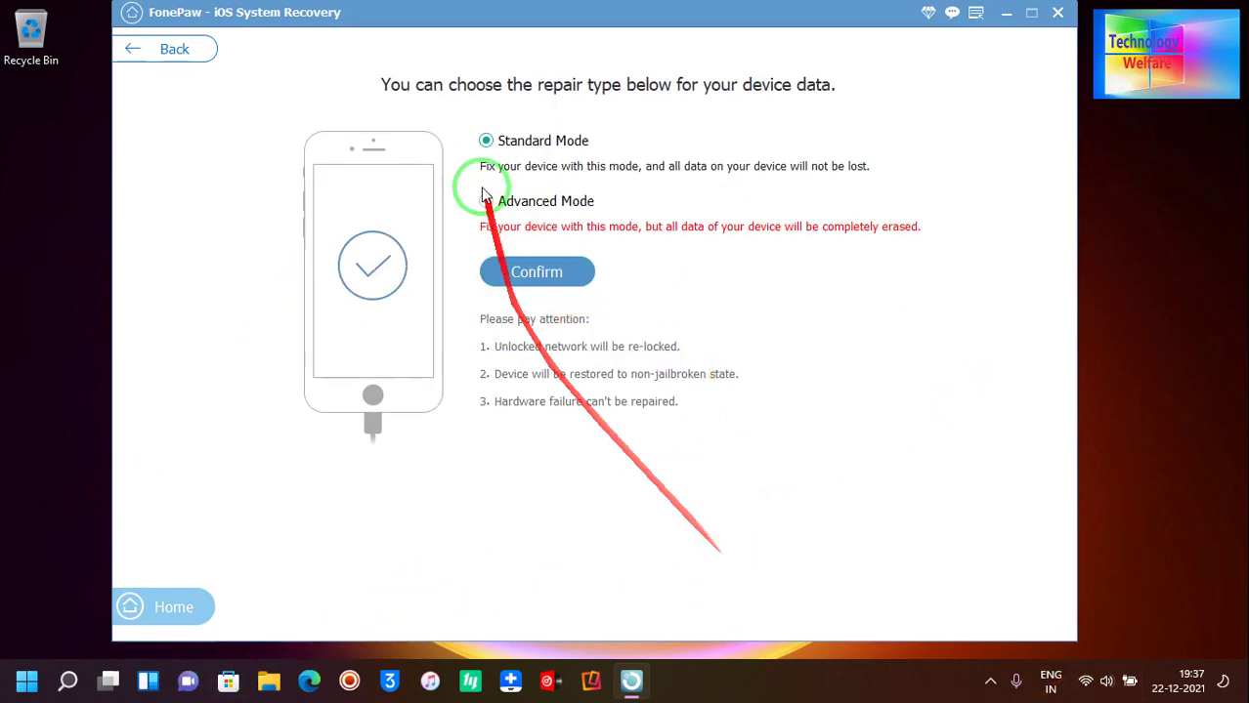
left_click(487, 139)
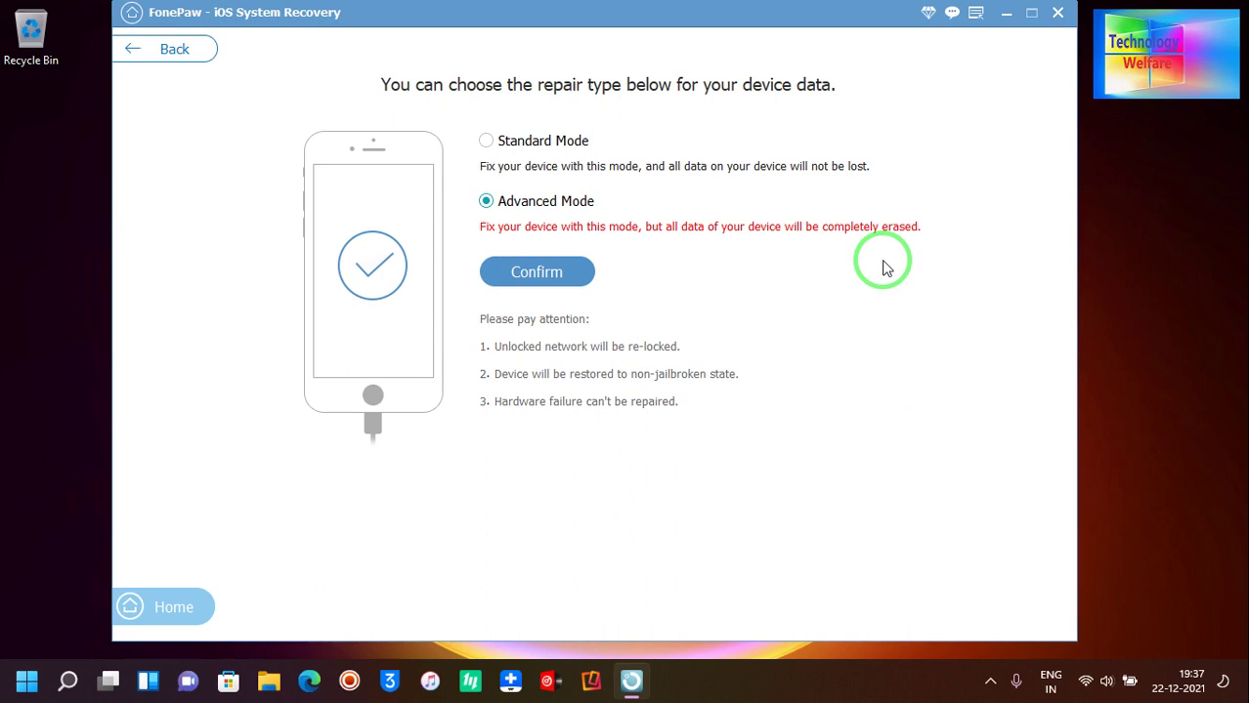
left_click(172, 49)
left_click(161, 47)
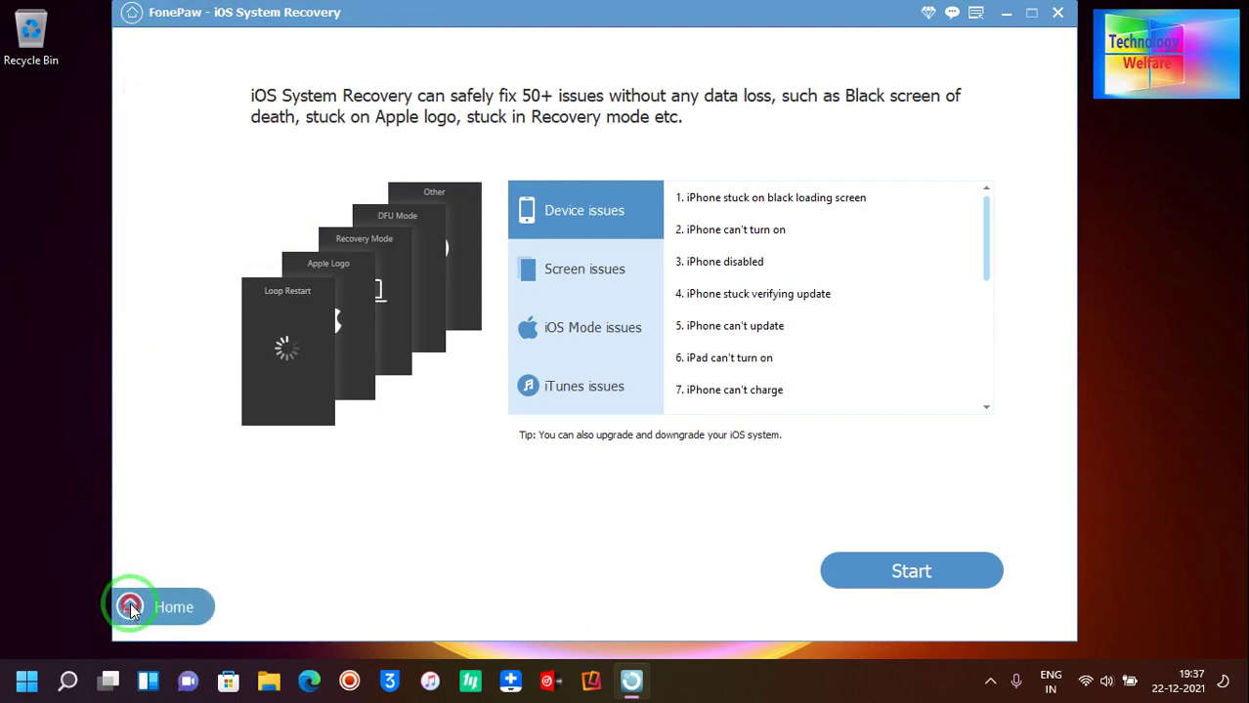
- Go back Home, re-detect the iPhone 7 in iOS System Recovery, and select Standard Mode
left_click(176, 606)
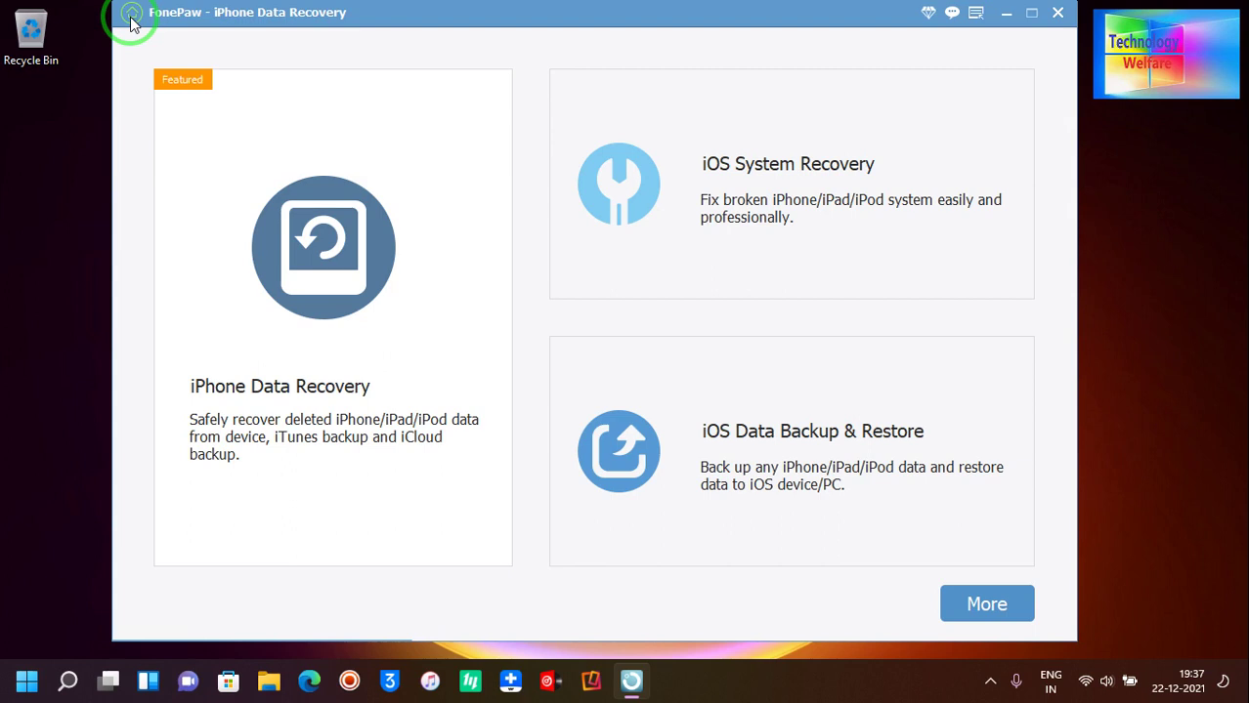
left_click(901, 251)
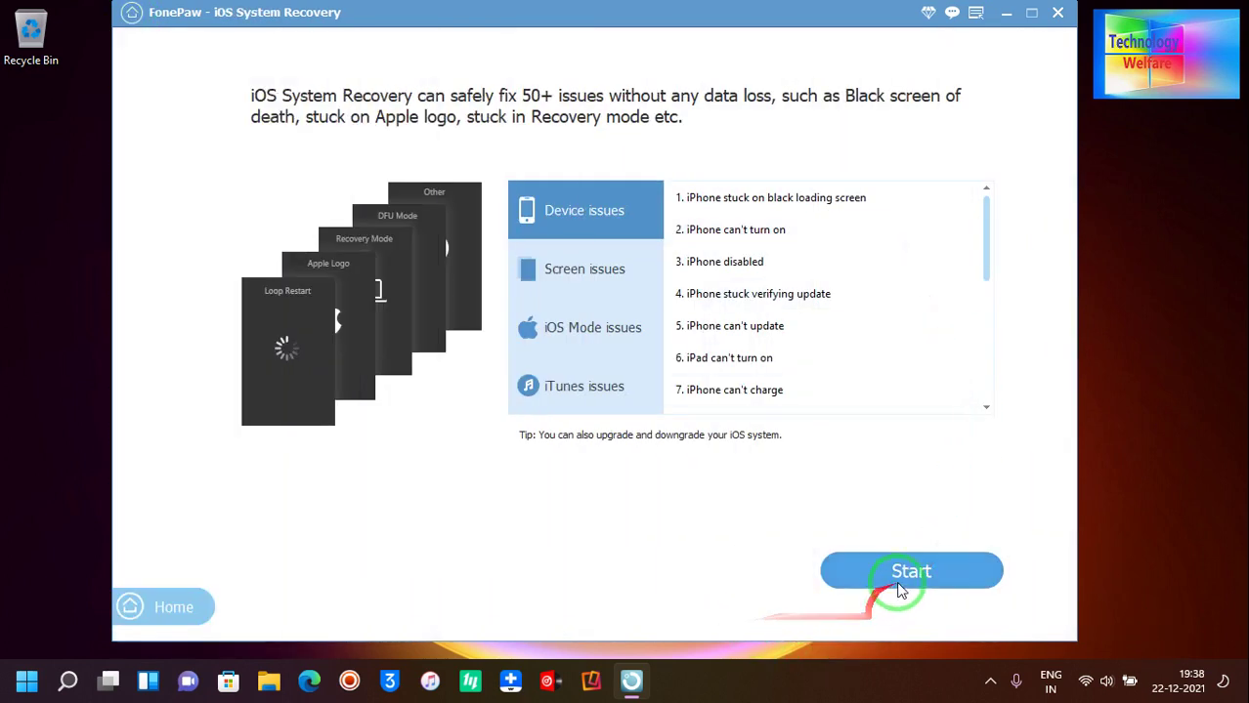
left_click(900, 584)
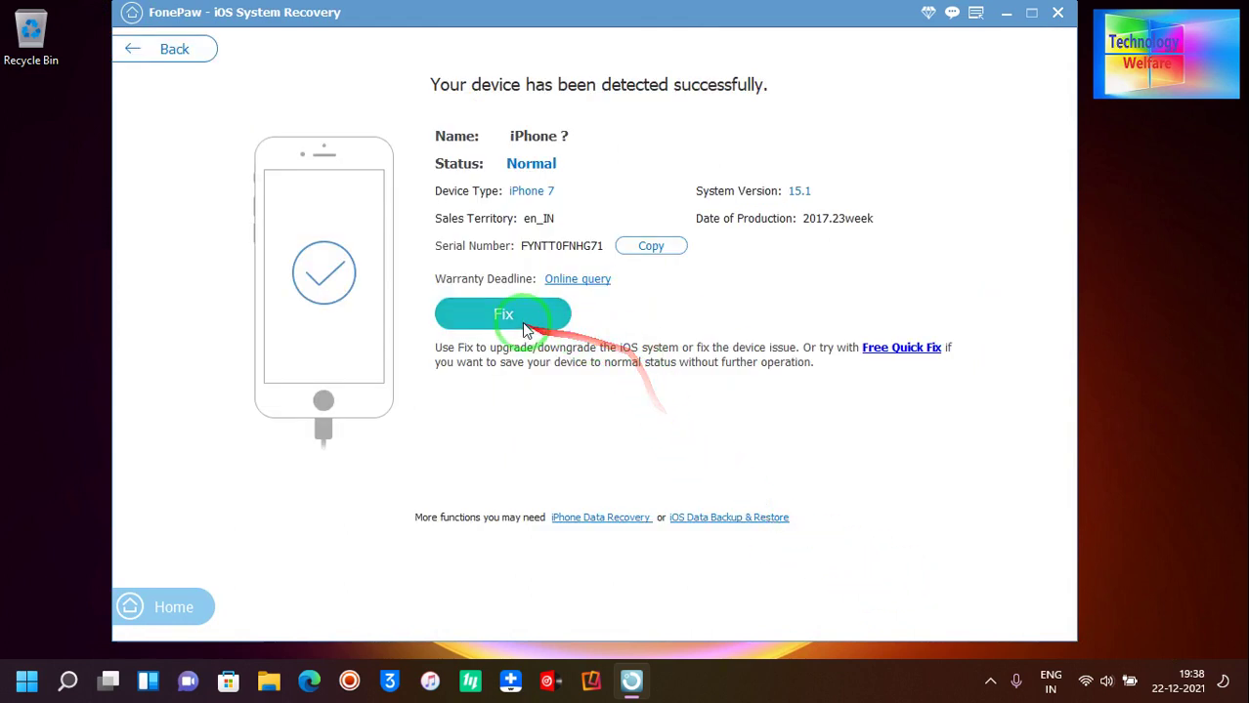
left_click(501, 312)
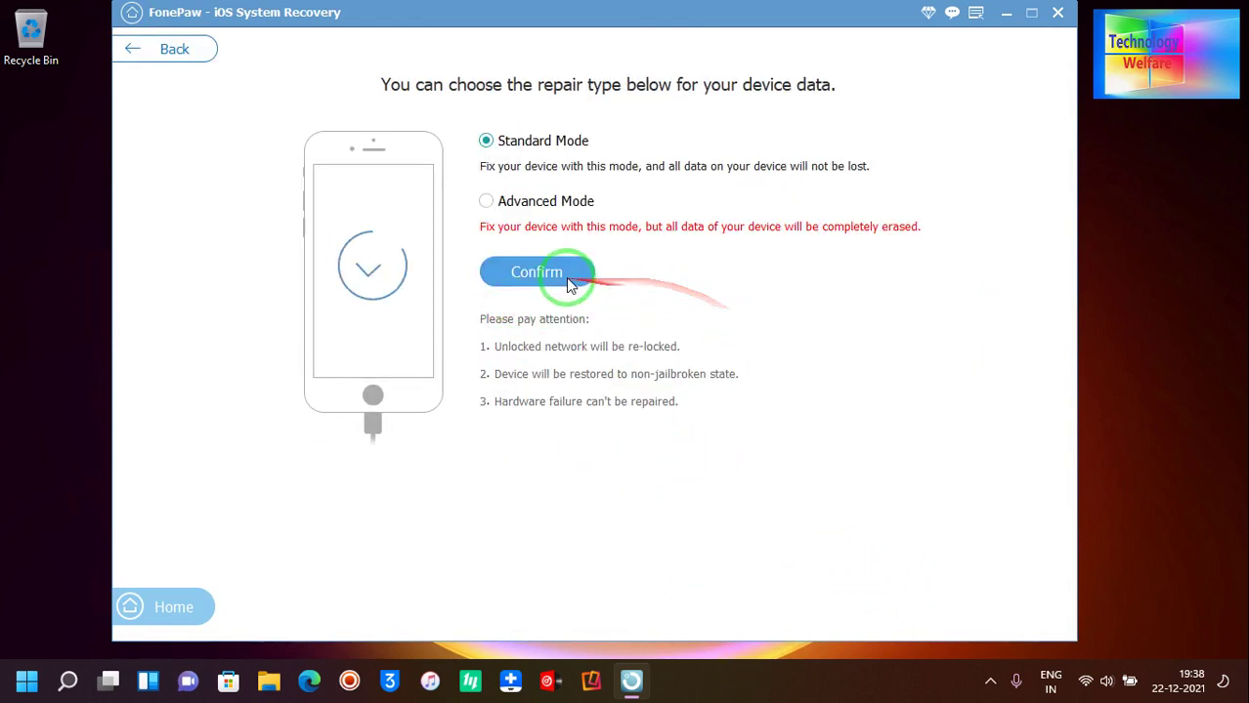
left_click(563, 278)
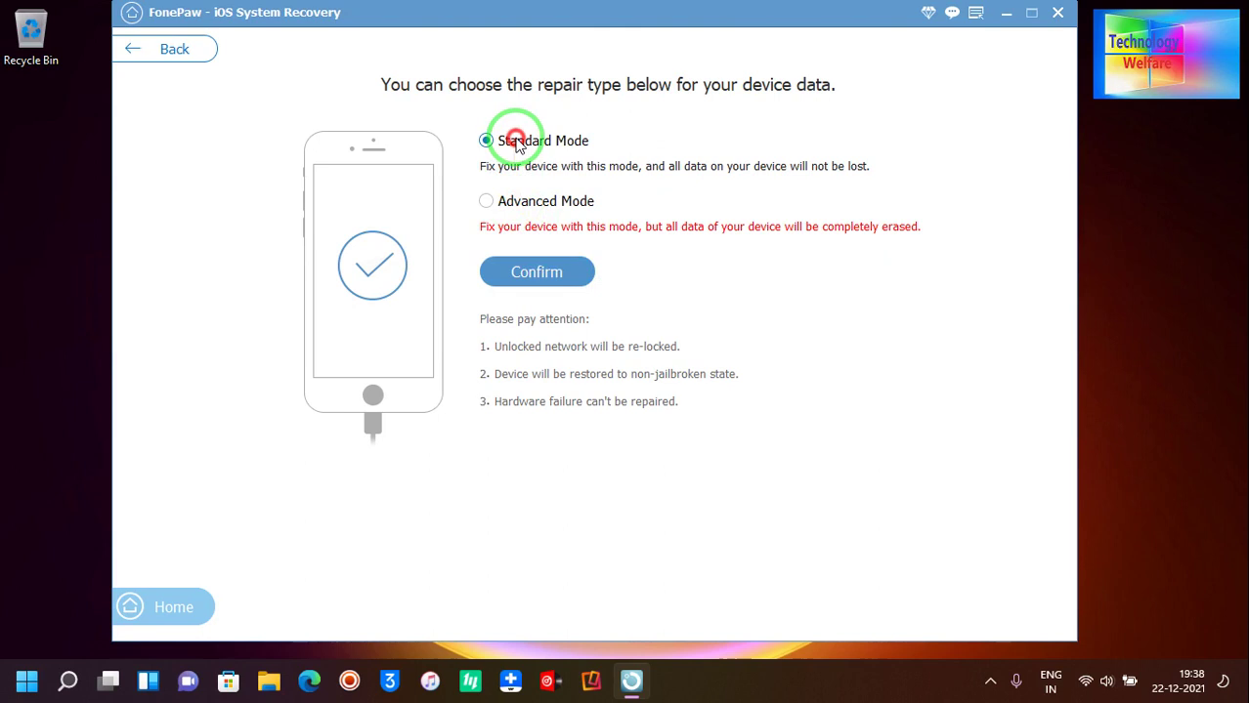
left_click_drag(745, 168, 562, 153)
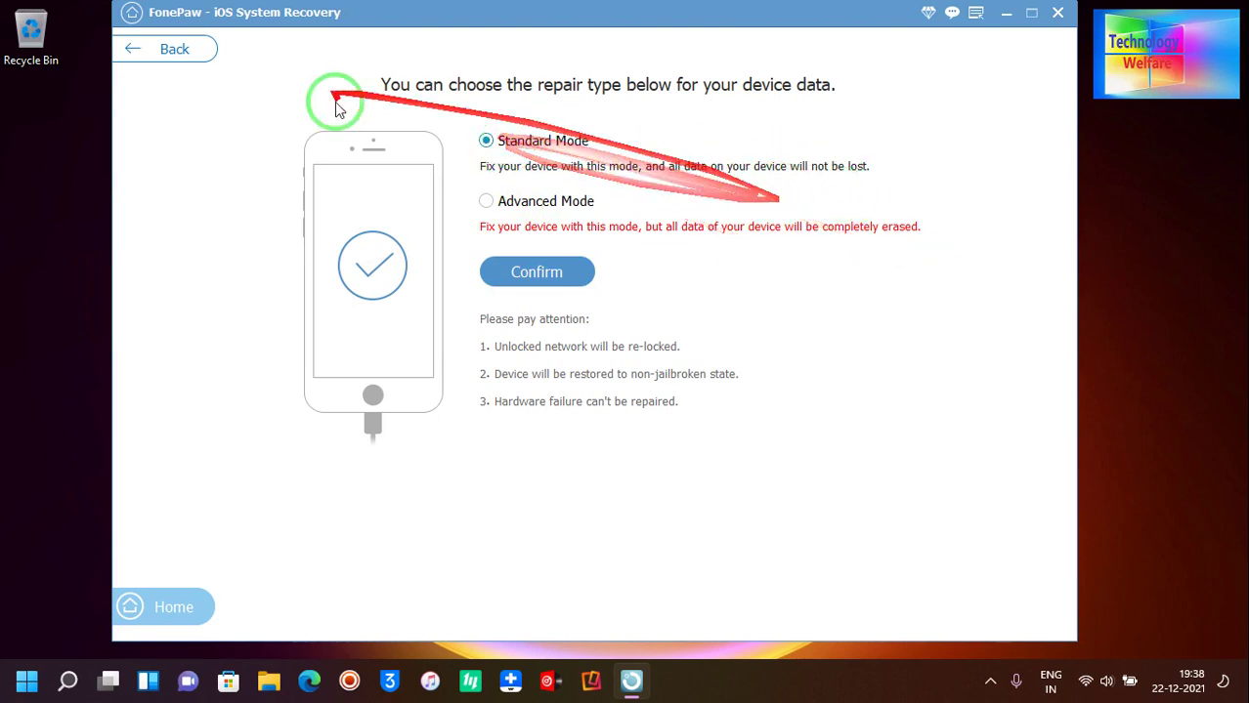
- Confirm Standard Mode and try selecting the 15.3 beta firmware in the list
left_click(513, 265)
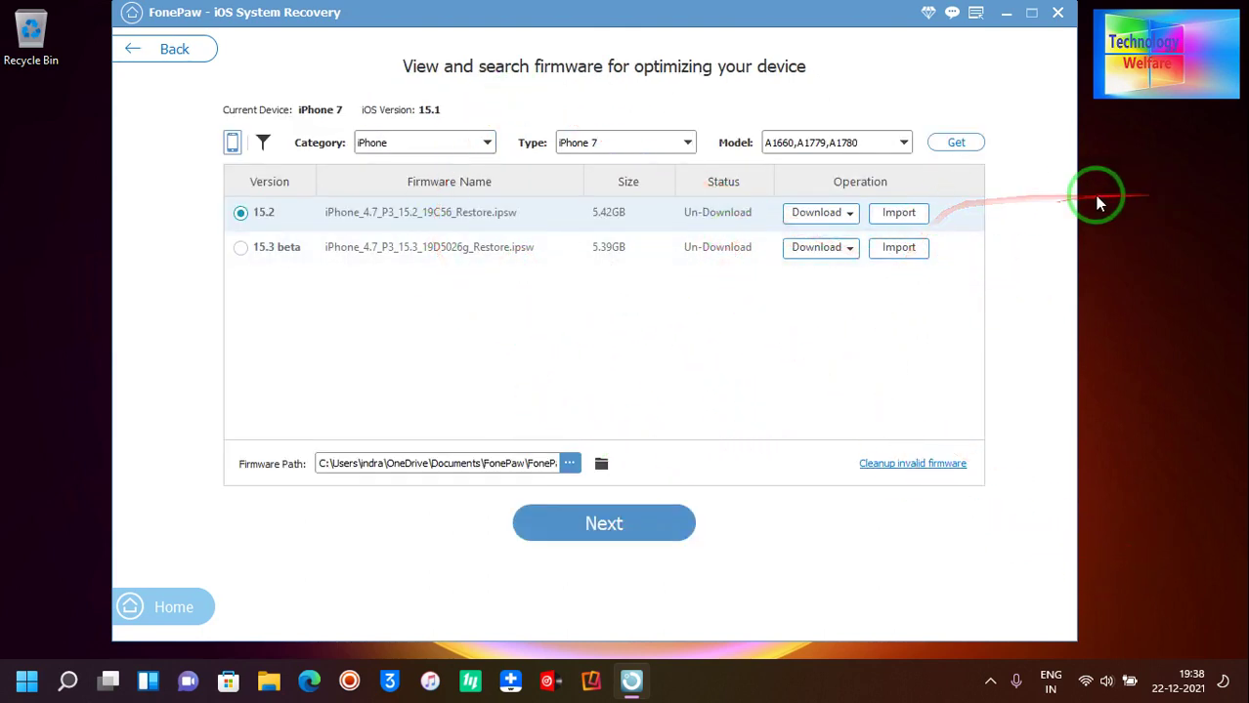
left_click(287, 256)
left_click(241, 212)
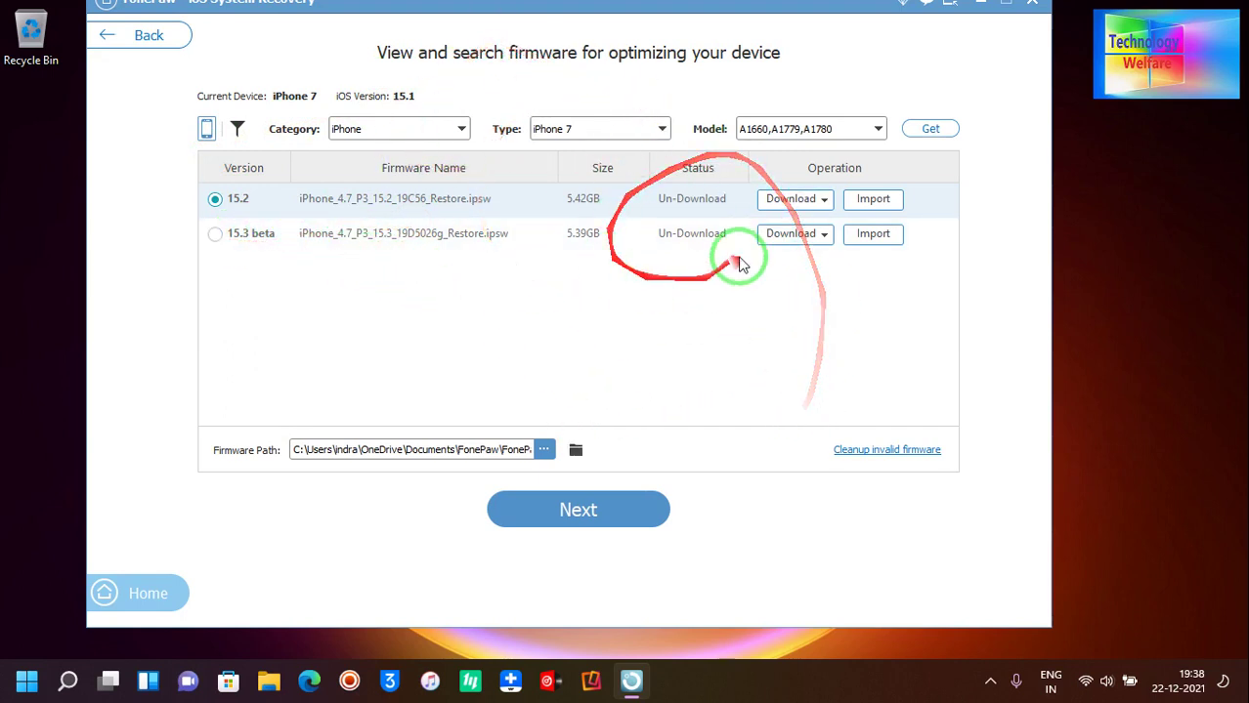
left_click(609, 240)
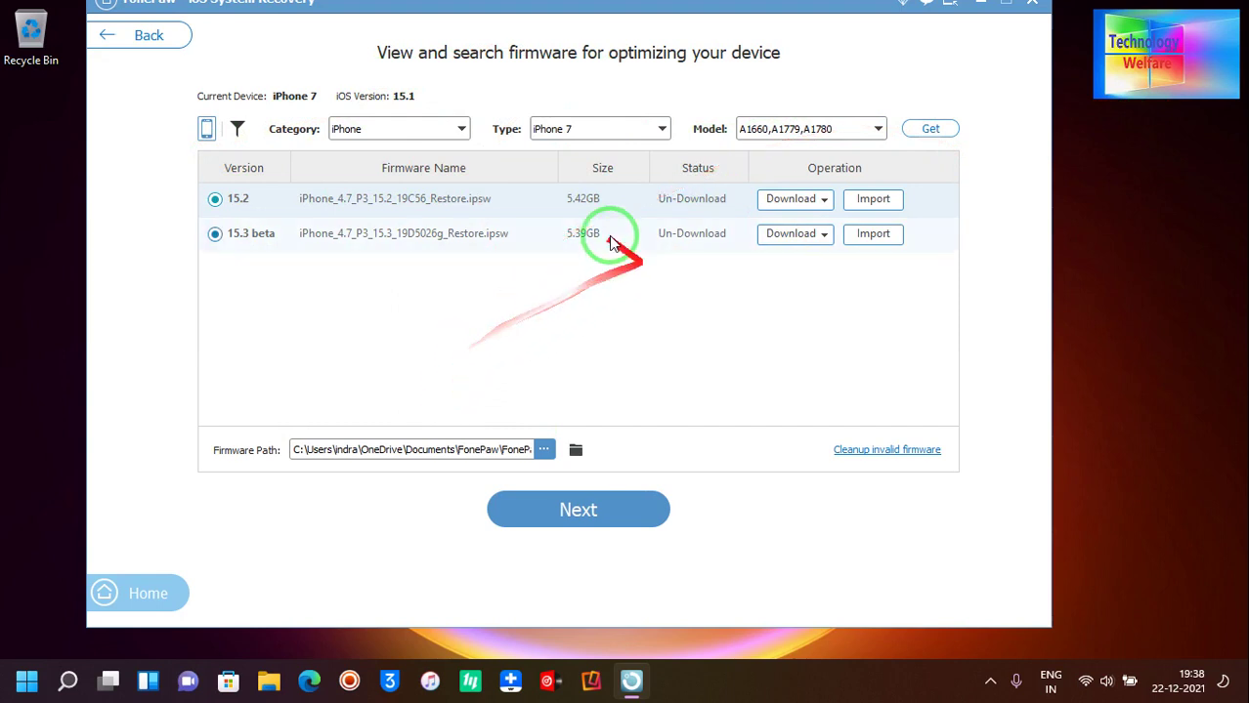
- Go back to the repair mode choice and confirm it again to reopen the firmware list
left_click(125, 39)
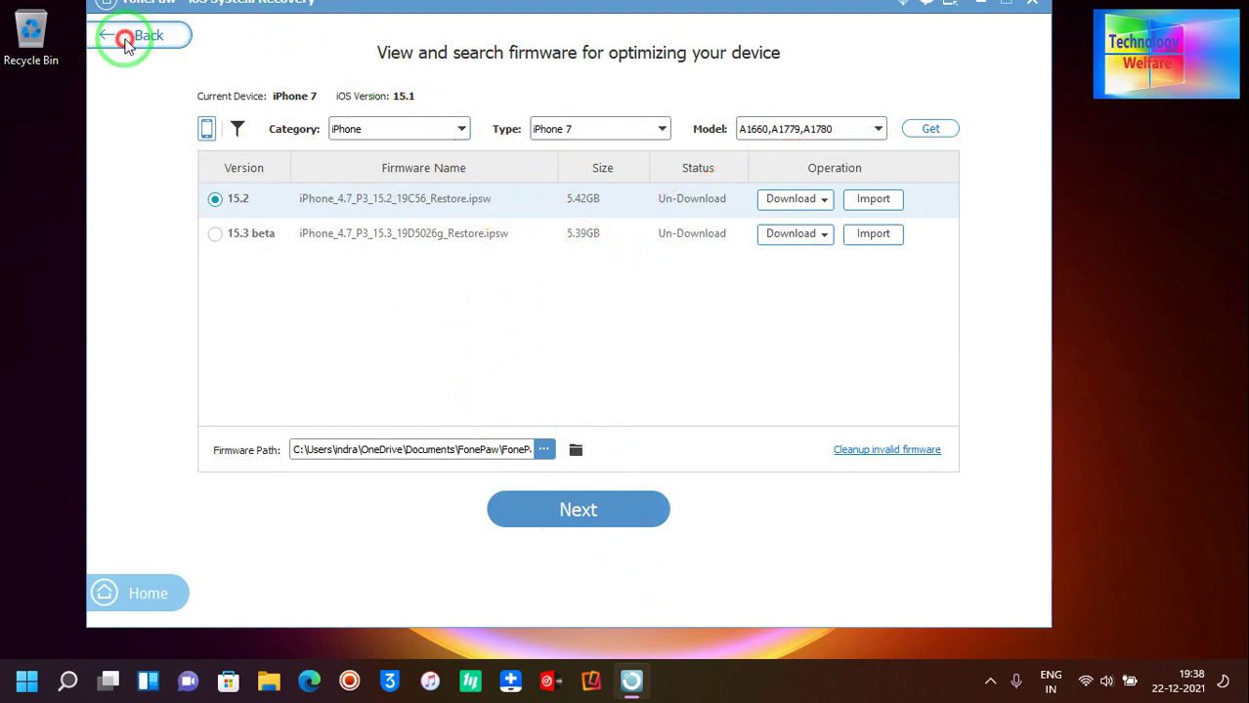
left_click(125, 45)
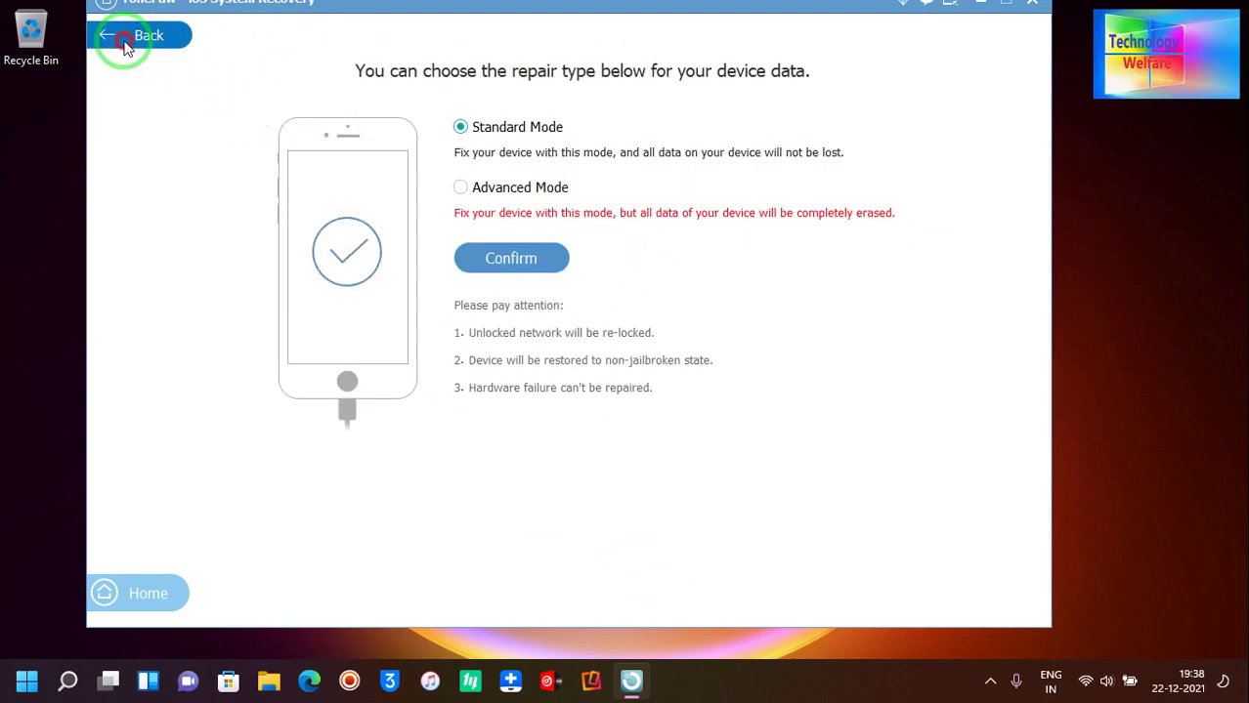
left_click(461, 187)
left_click(521, 259)
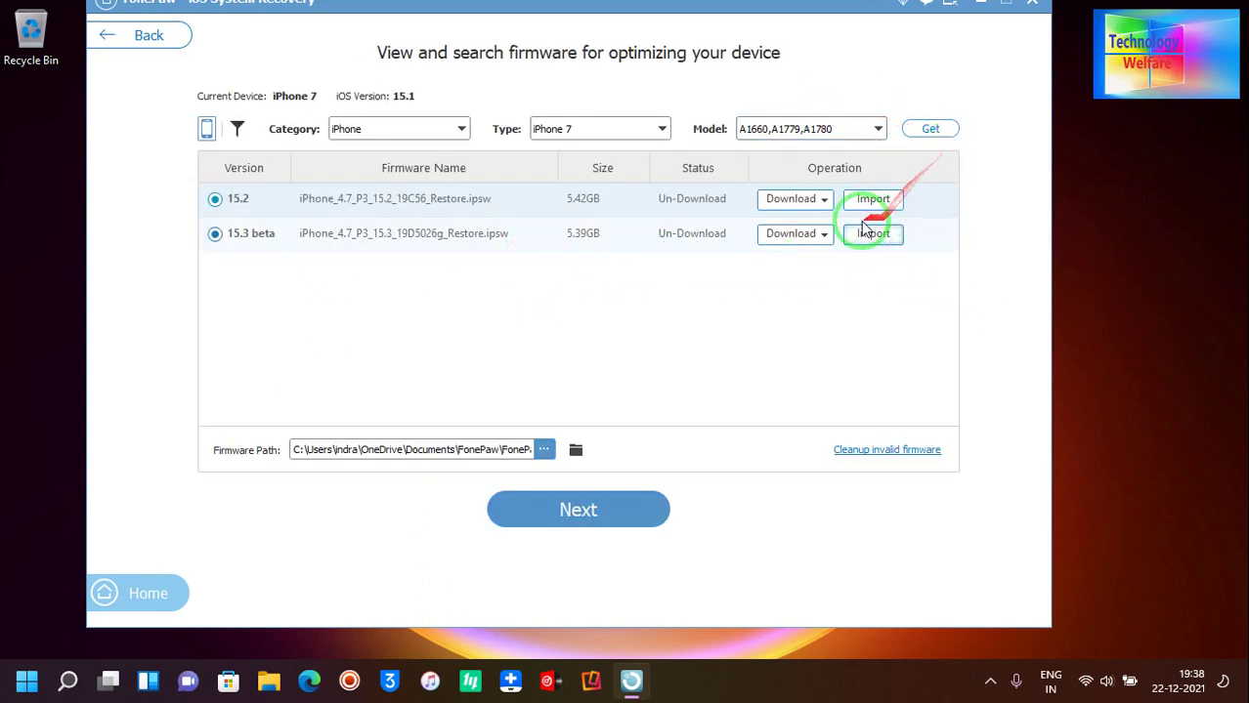
- Set the Model filter to All and select the iPhone 7's 15.3 beta restore file
left_click(850, 145)
left_click(789, 144)
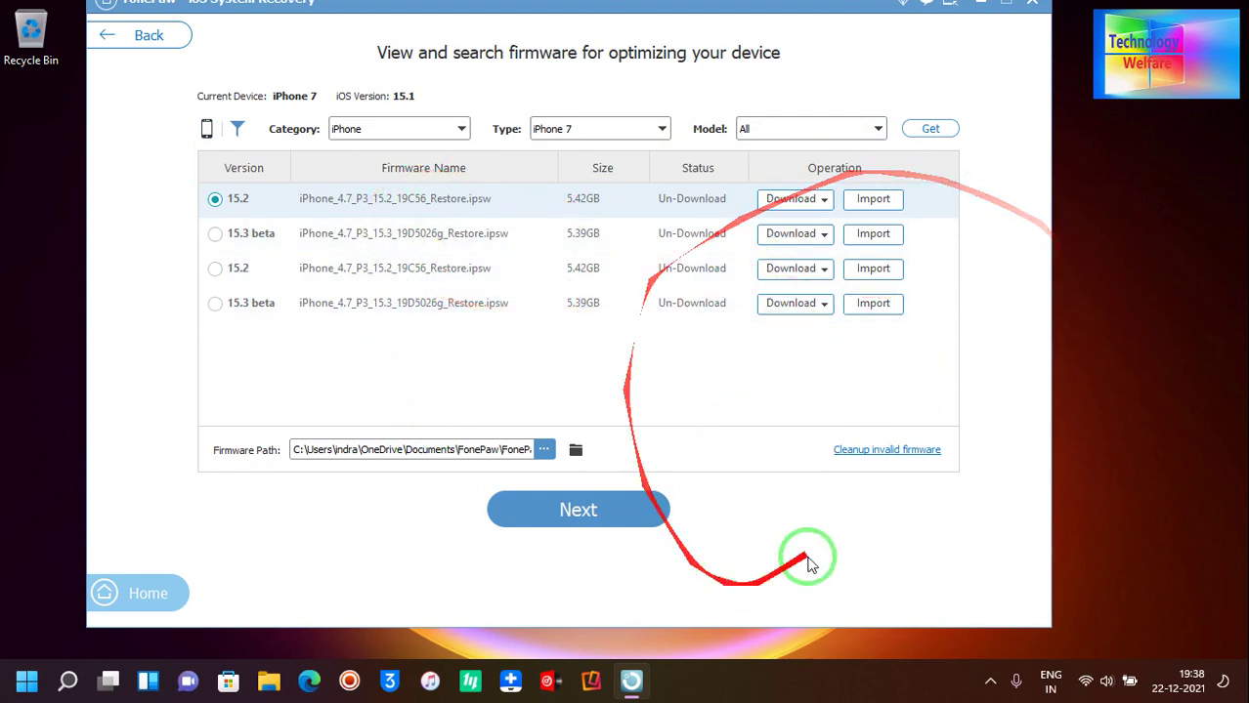
left_click(633, 283)
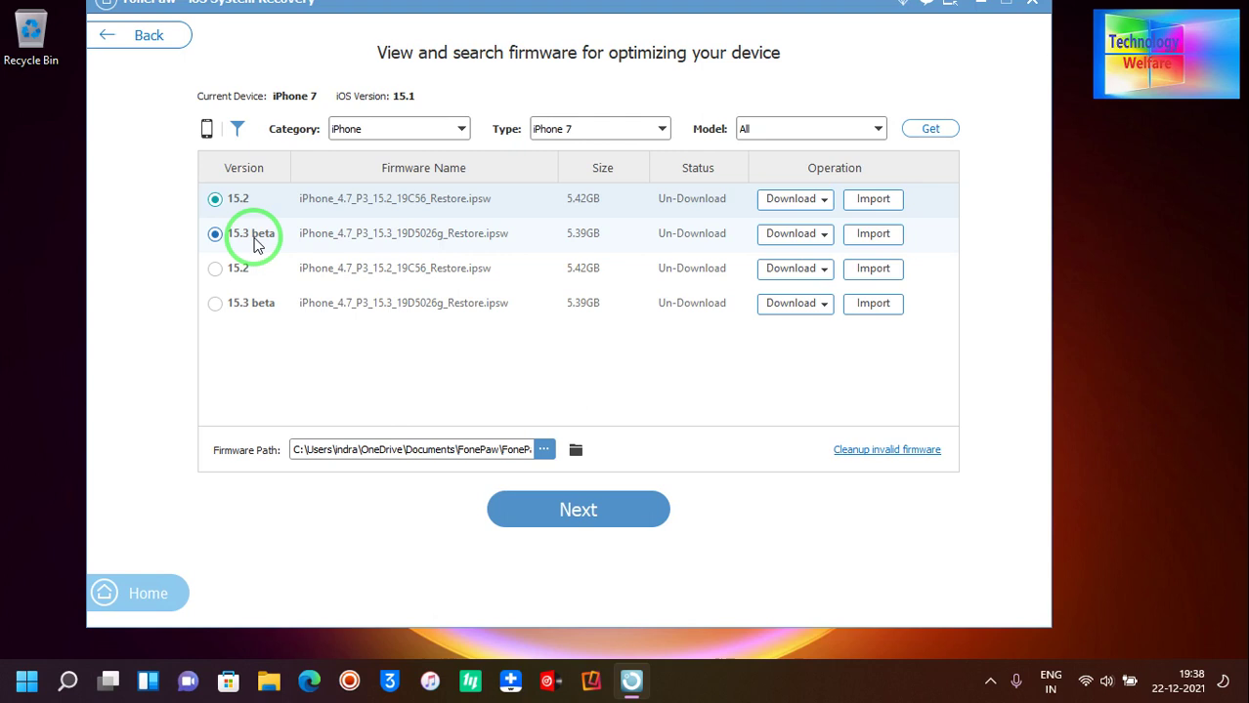
left_click_drag(344, 237, 448, 237)
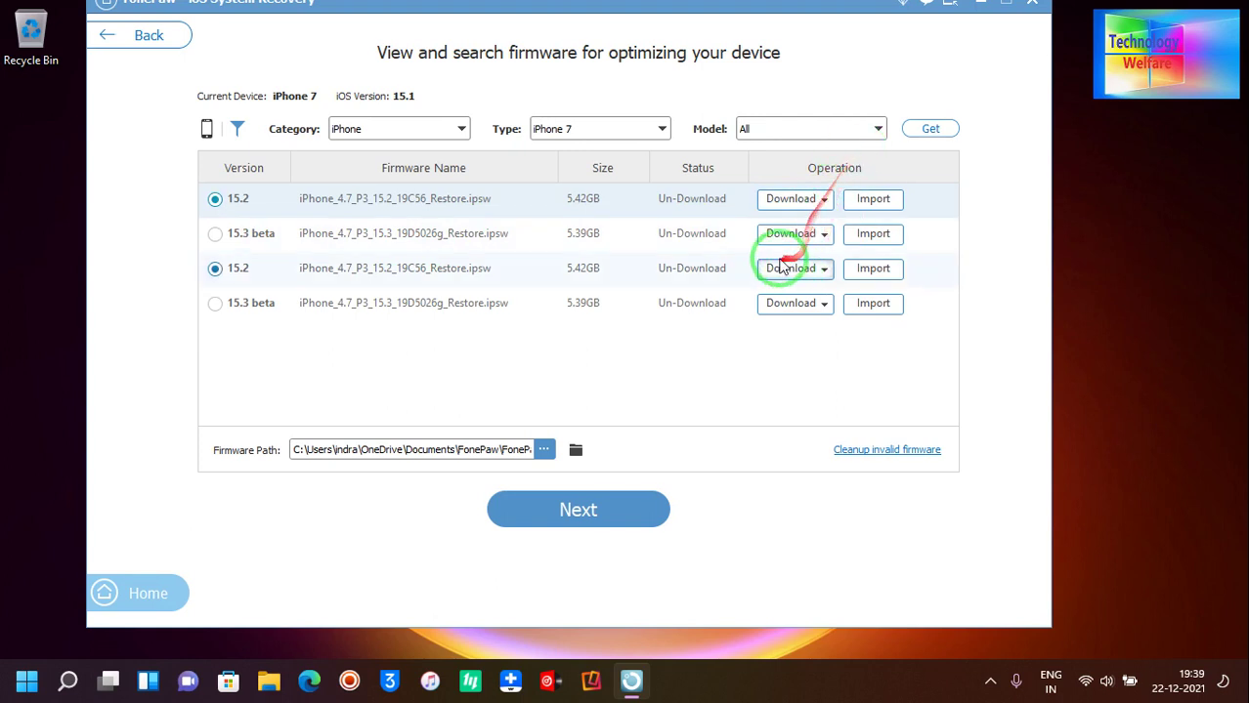
left_click(824, 128)
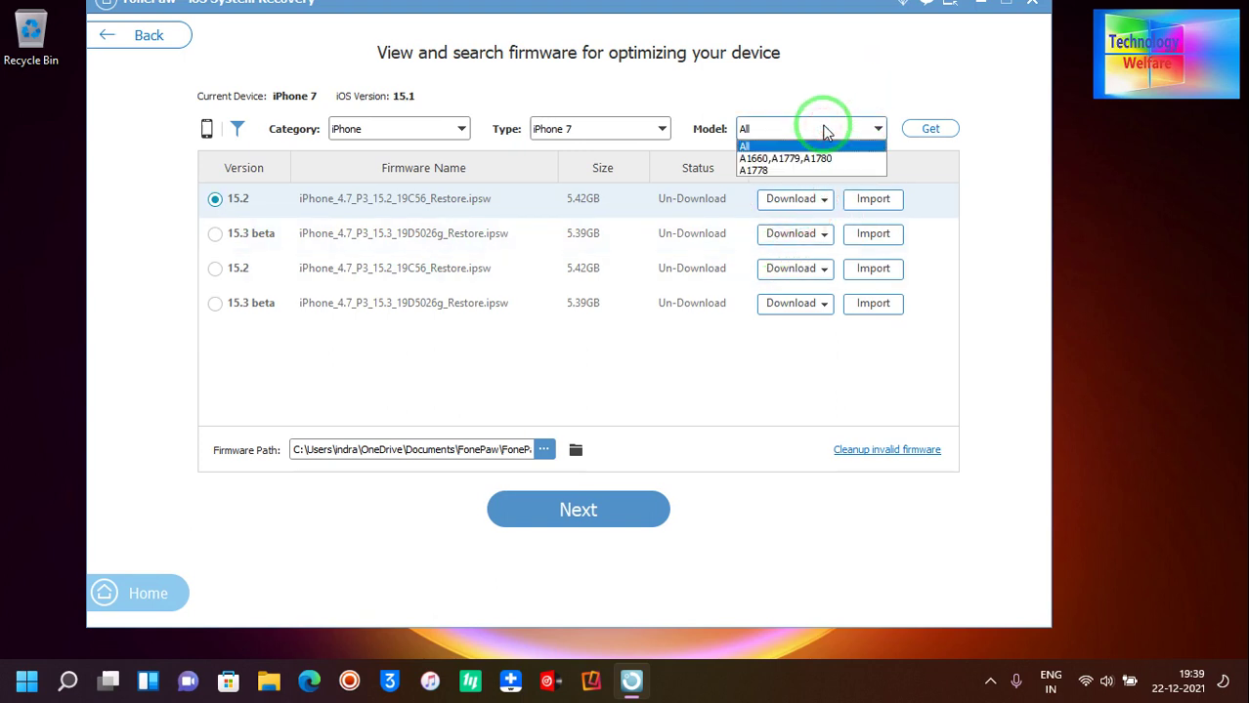
left_click(808, 201)
left_click(357, 305)
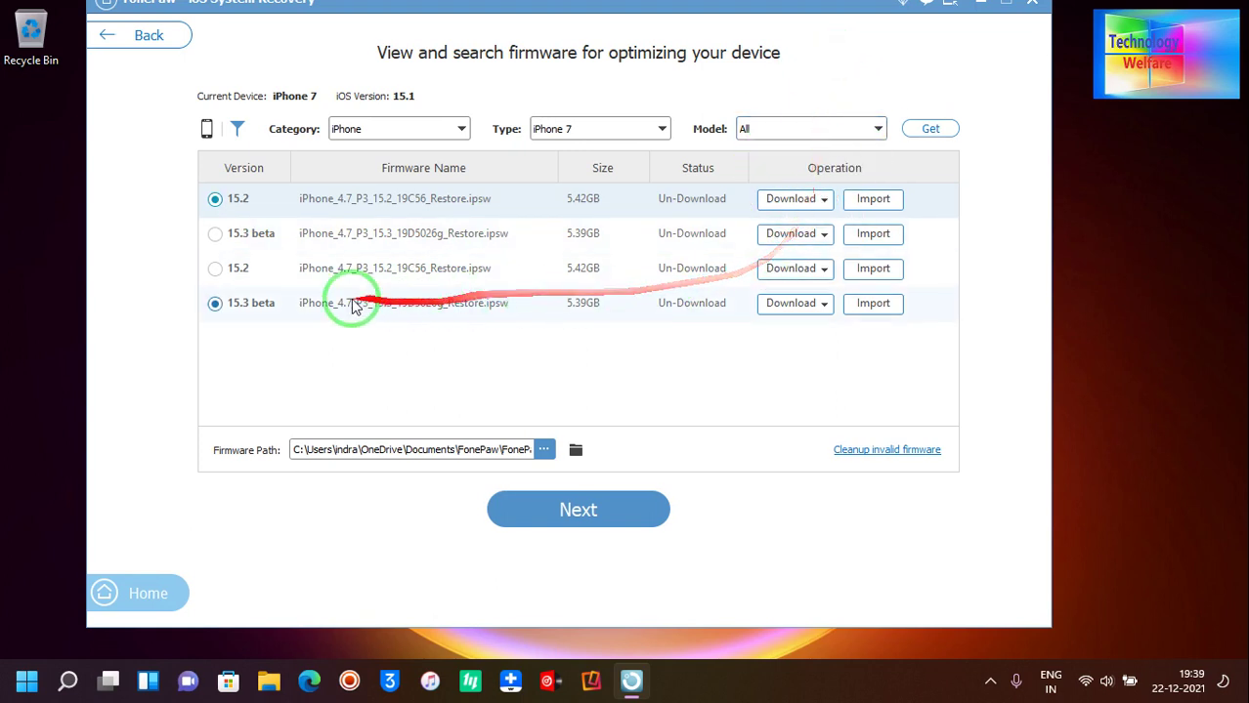
left_click(432, 236)
- Start downloading the iOS 15.3 beta restore file for the iPhone 7
left_click(776, 234)
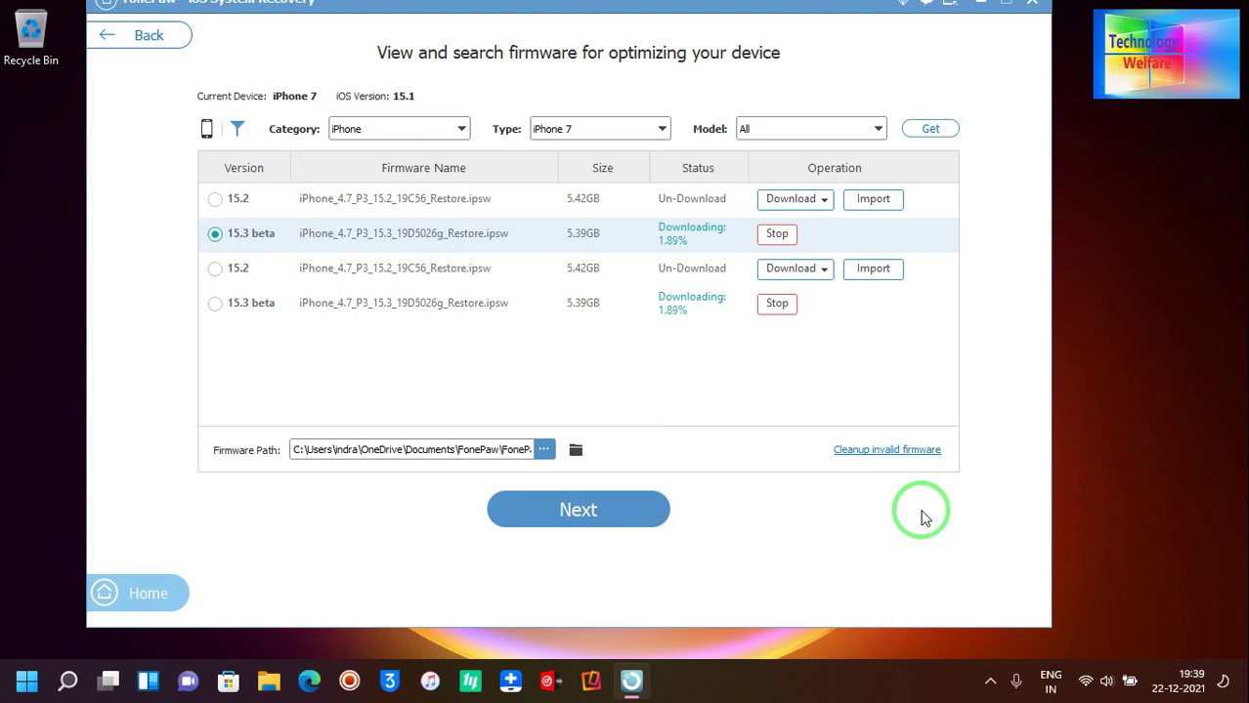
- Move the FonePaw window fully on screen while the 15.3 beta download continues
mouse_move(1069, 59)
left_mouse_down()
mouse_move(1052, 190)
mouse_move(891, 487)
left_mouse_up()
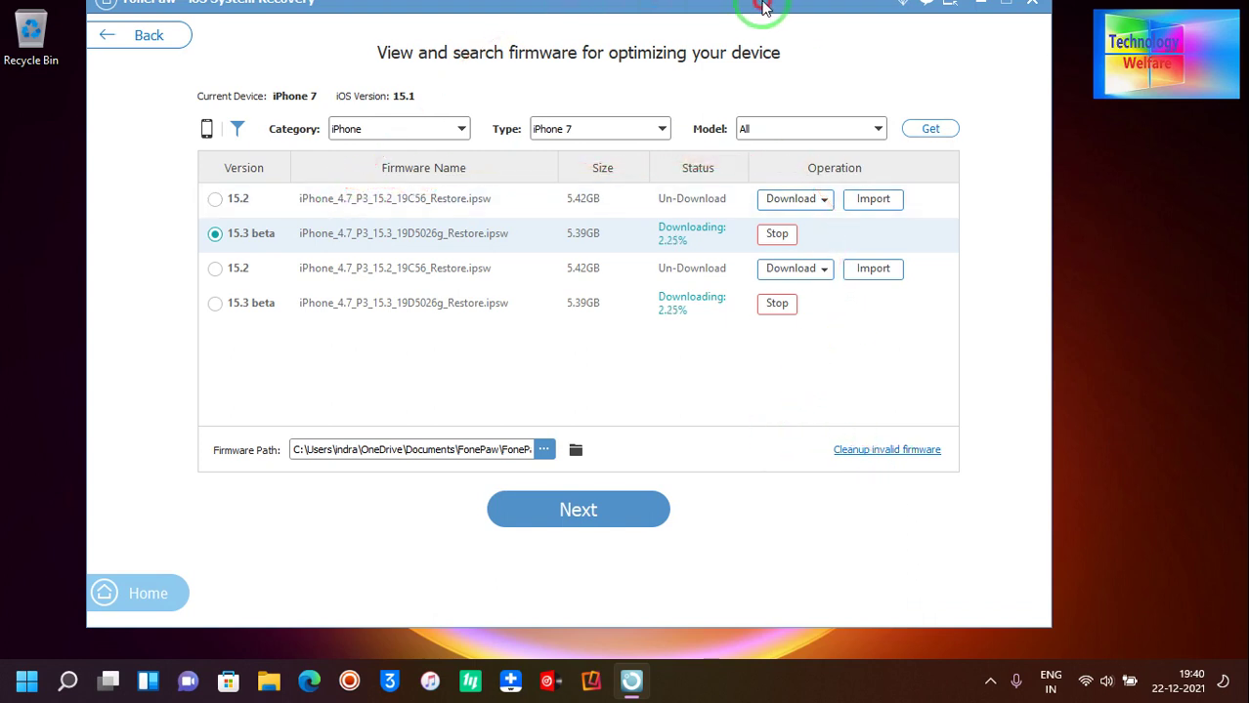
mouse_move(765, 2)
left_mouse_down()
mouse_move(765, 37)
mouse_move(801, 10)
left_mouse_up()
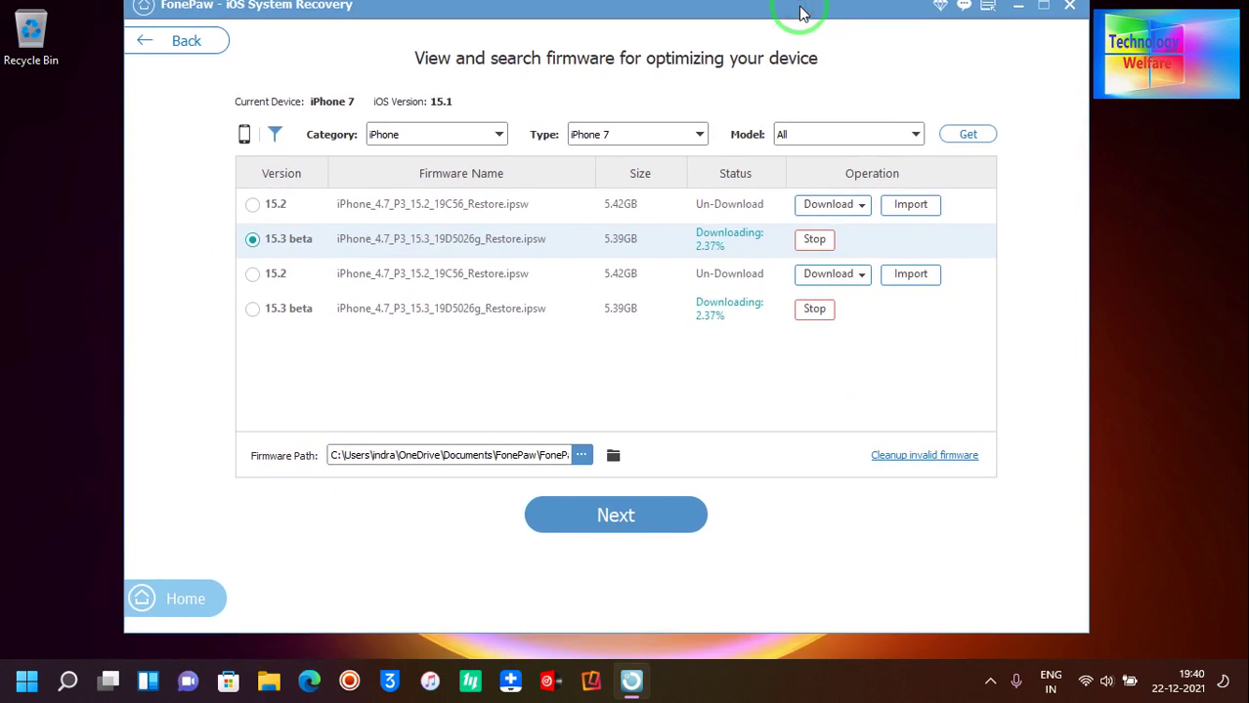